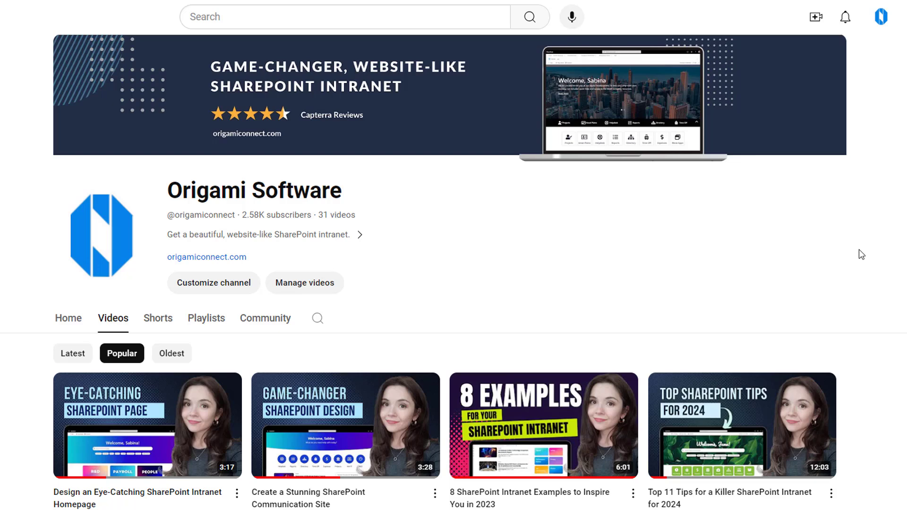
Add a Heading Plus web part to the empty section, found by searching 'hea'
scroll(862, 254, down, 5)
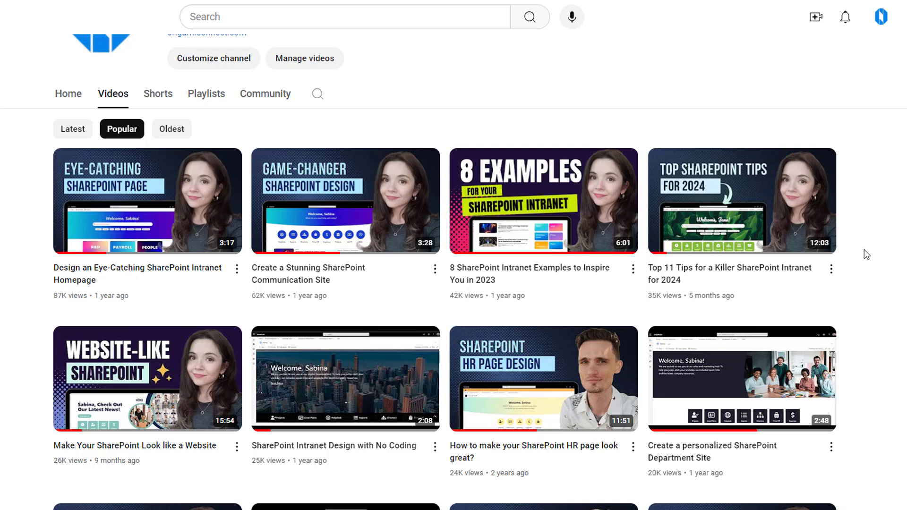
mouse_move(120, 293)
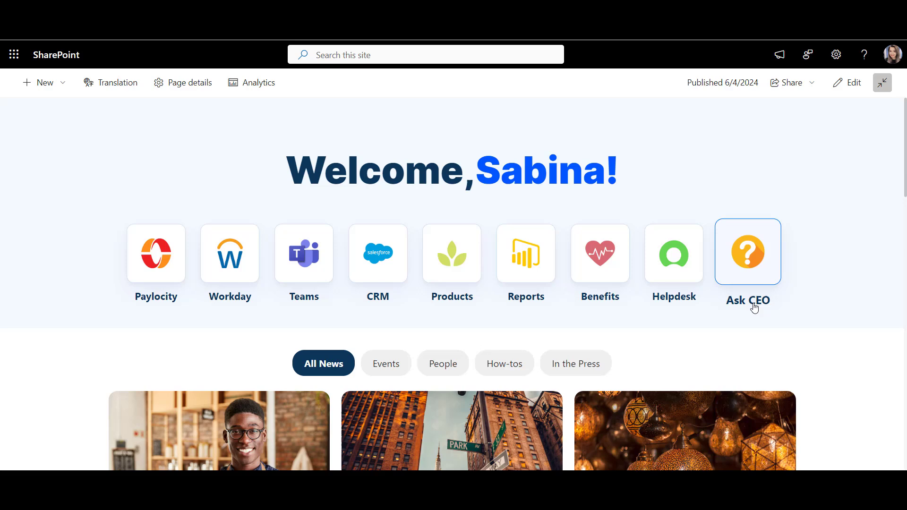
scroll(857, 315, down, 4)
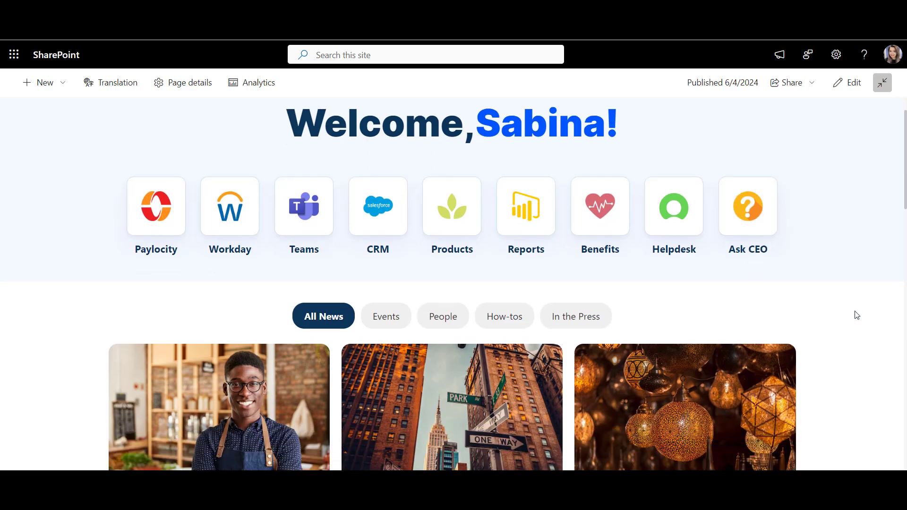
scroll(857, 315, down, 5)
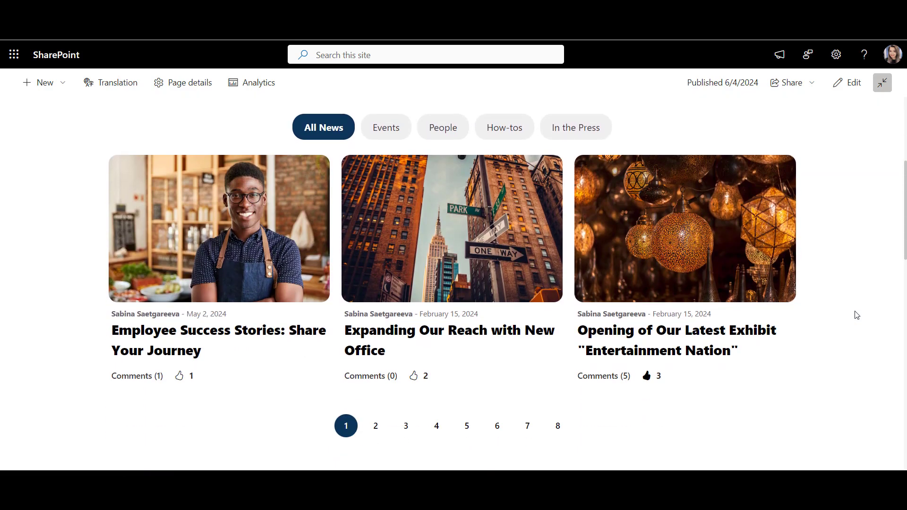
scroll(857, 315, down, 4)
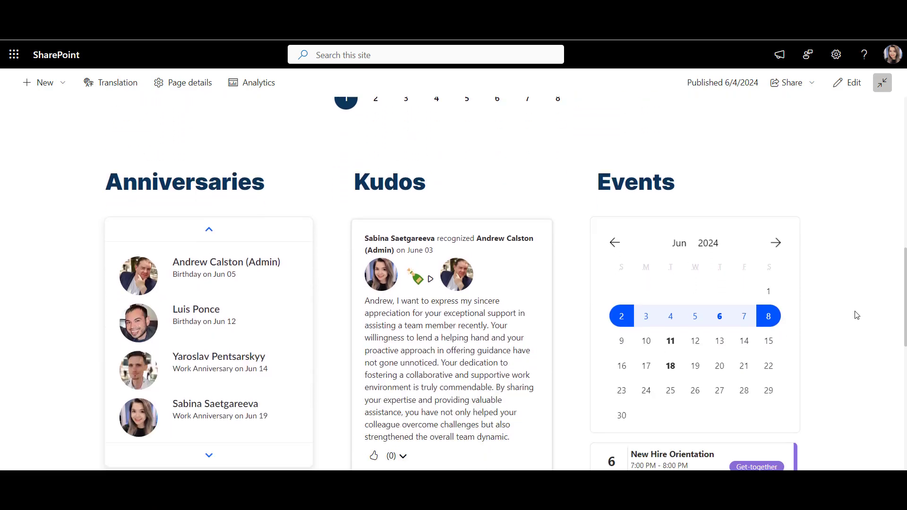
scroll(857, 315, down, 6)
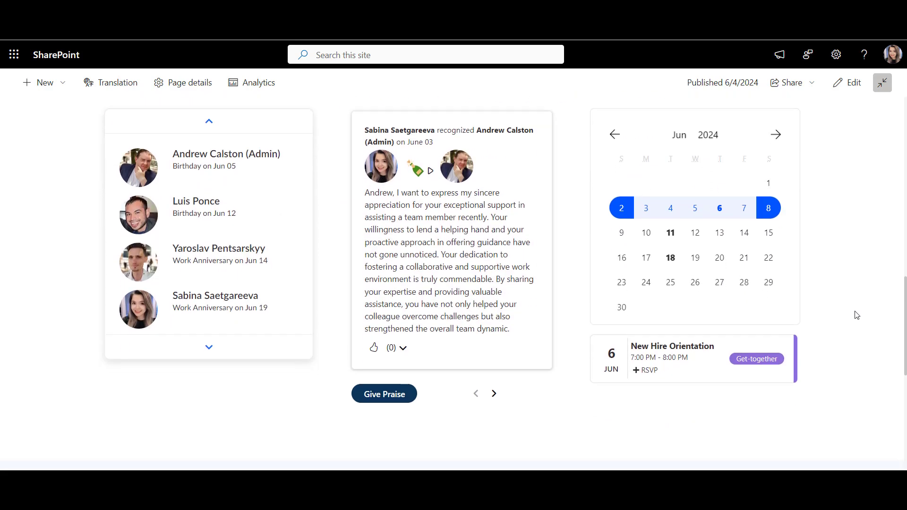
scroll(857, 315, down, 1)
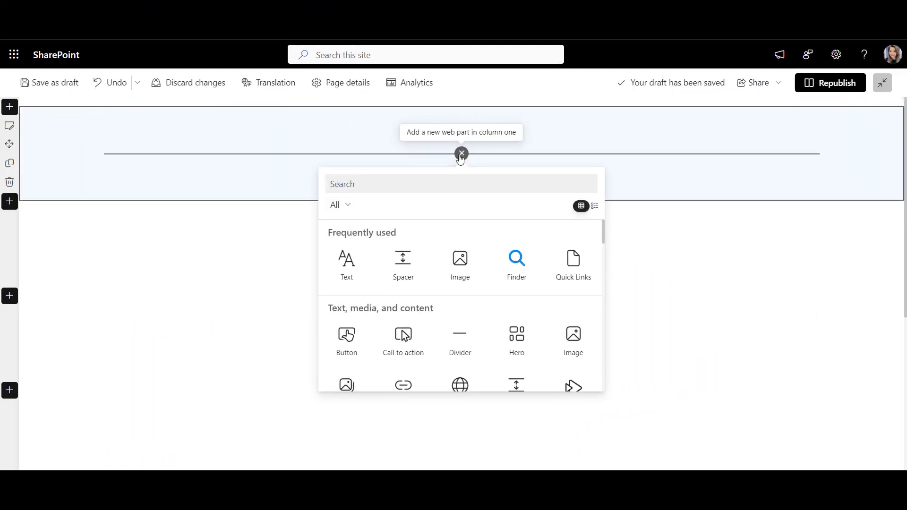
text(head)
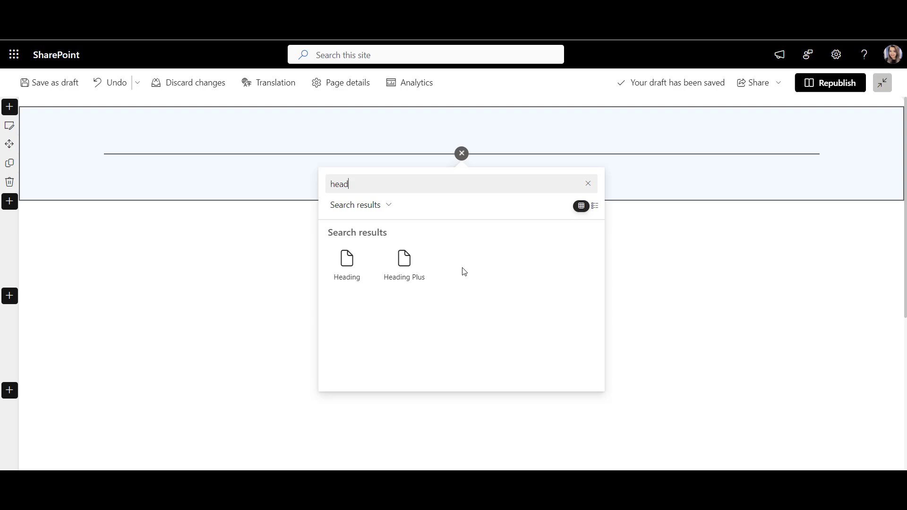
click(426, 288)
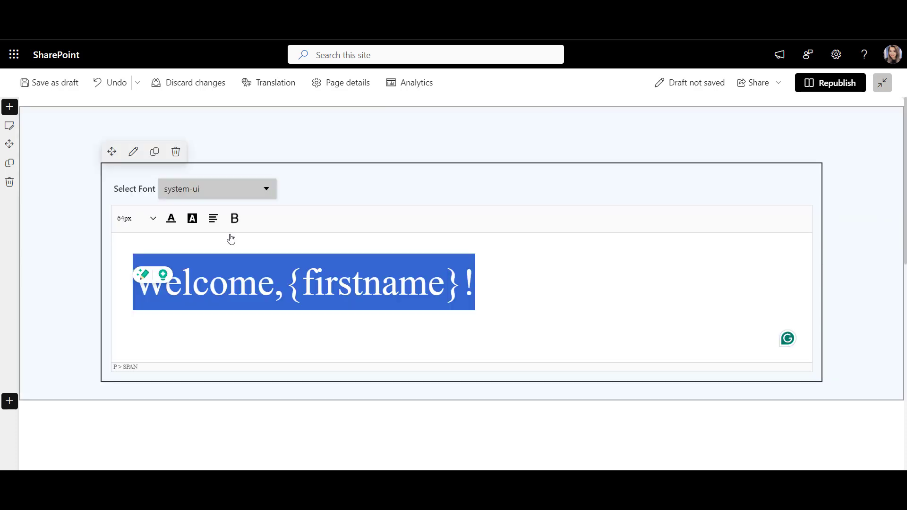
Make the welcome heading bold, centred and set in the Inter font
click(235, 219)
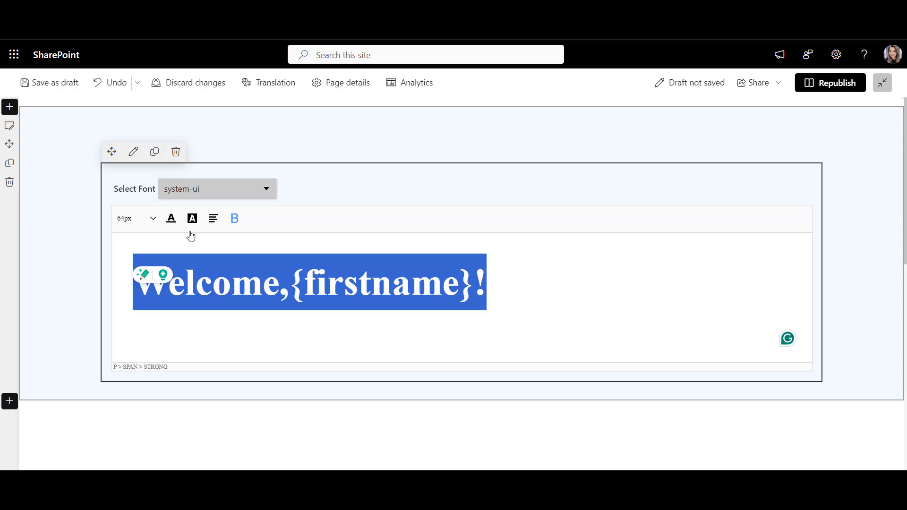
click(184, 198)
scroll(201, 257, down, 10)
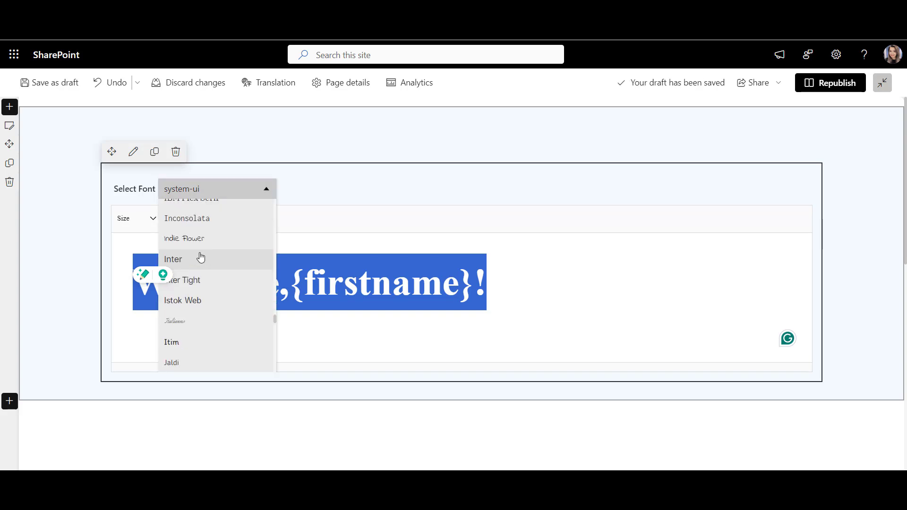
click(200, 258)
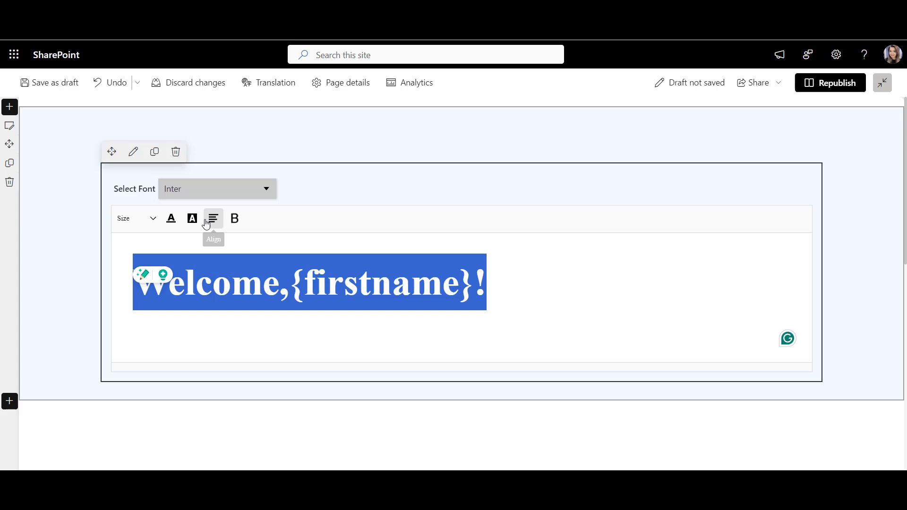
click(206, 223)
click(231, 261)
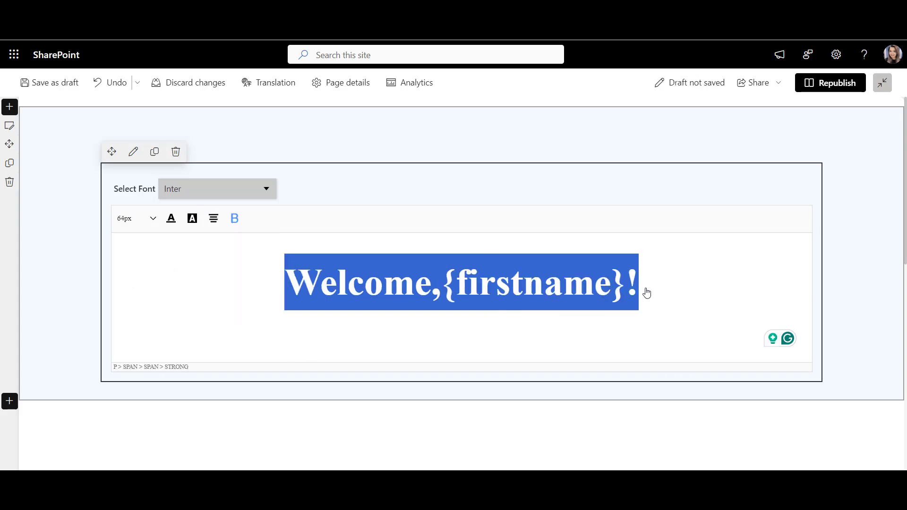
Colour the {firstname}! placeholder blue and republish the page
drag(647, 293, 444, 299)
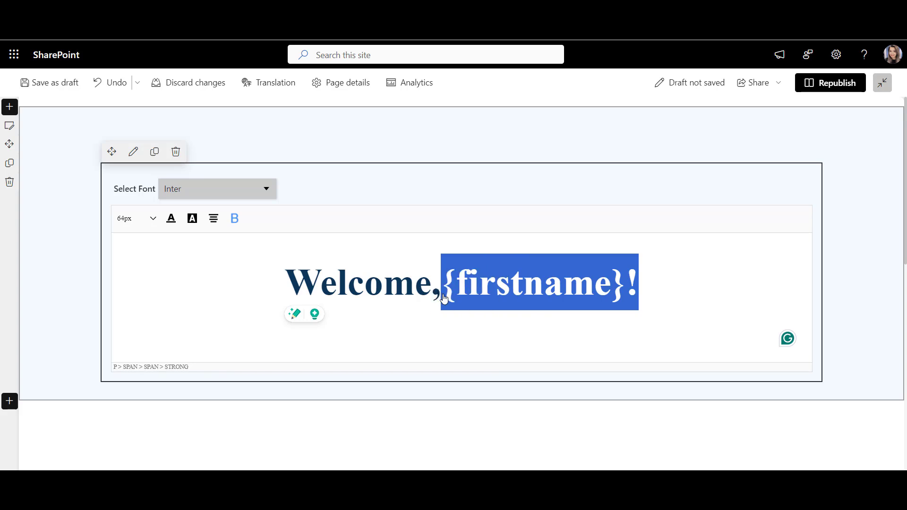
click(170, 217)
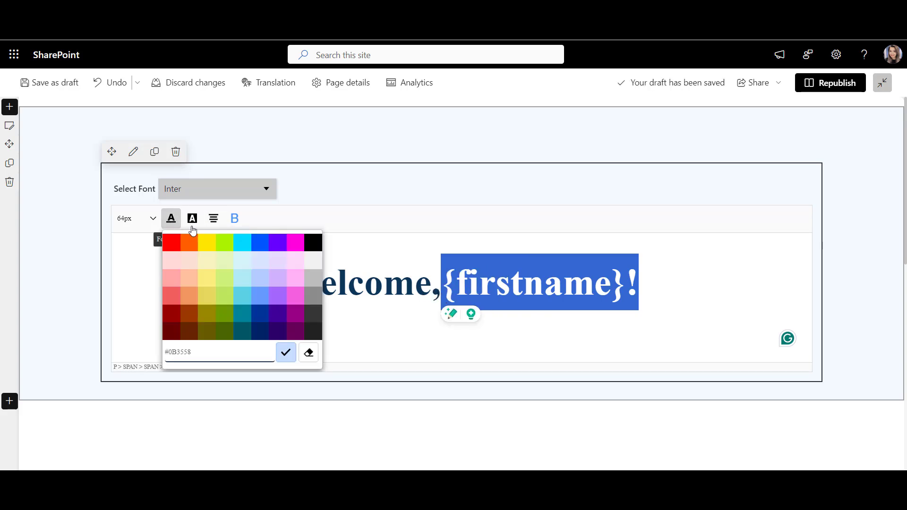
click(262, 242)
click(673, 304)
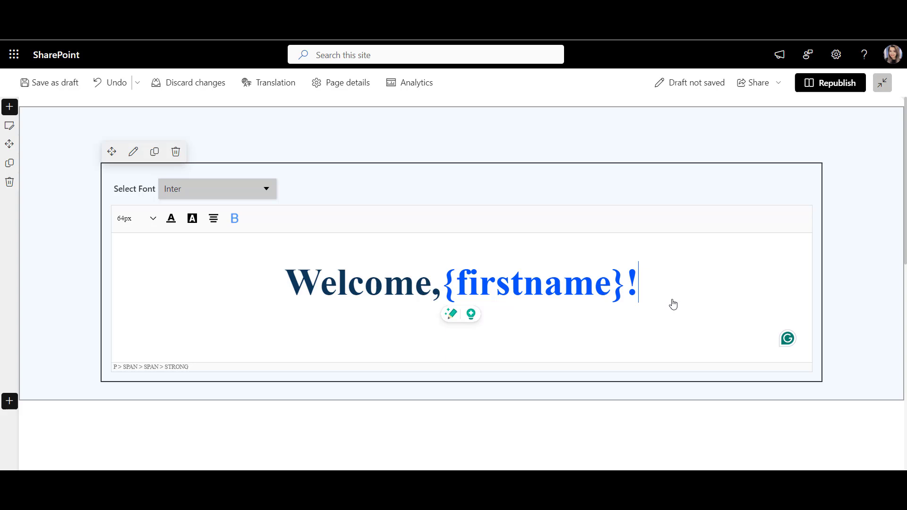
click(835, 86)
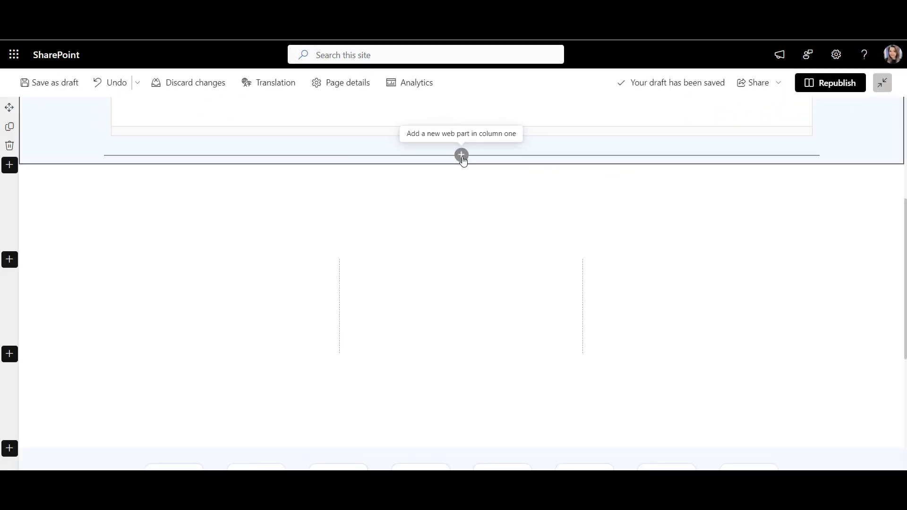
Insert a Quick Links Plus web part below the heading, found by searching 'qui'
click(462, 157)
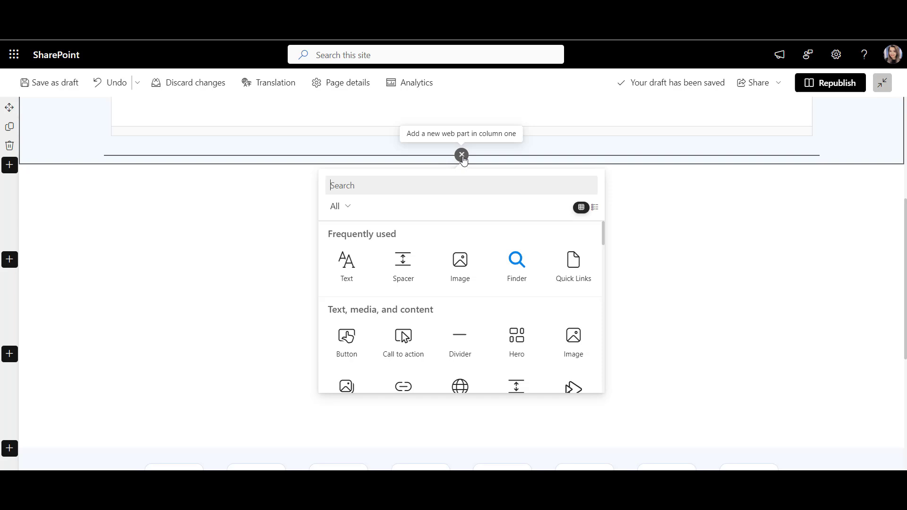
text(quic)
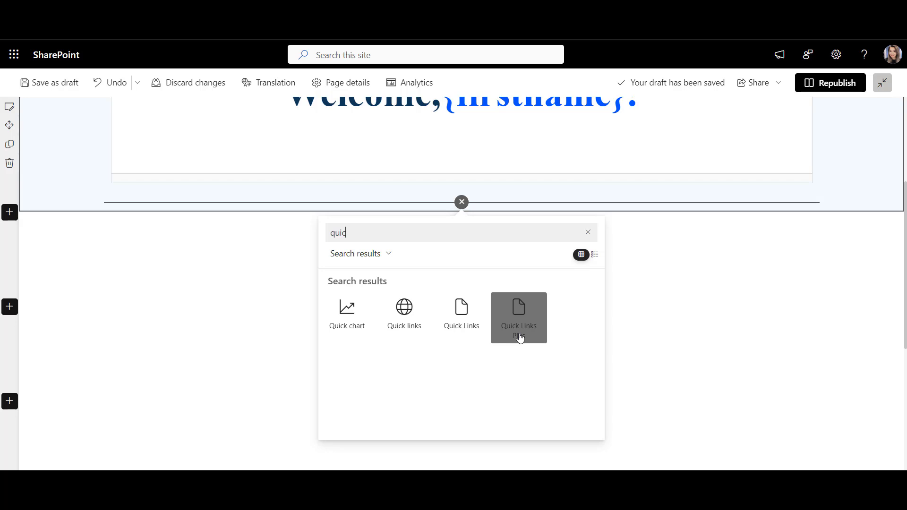
click(518, 321)
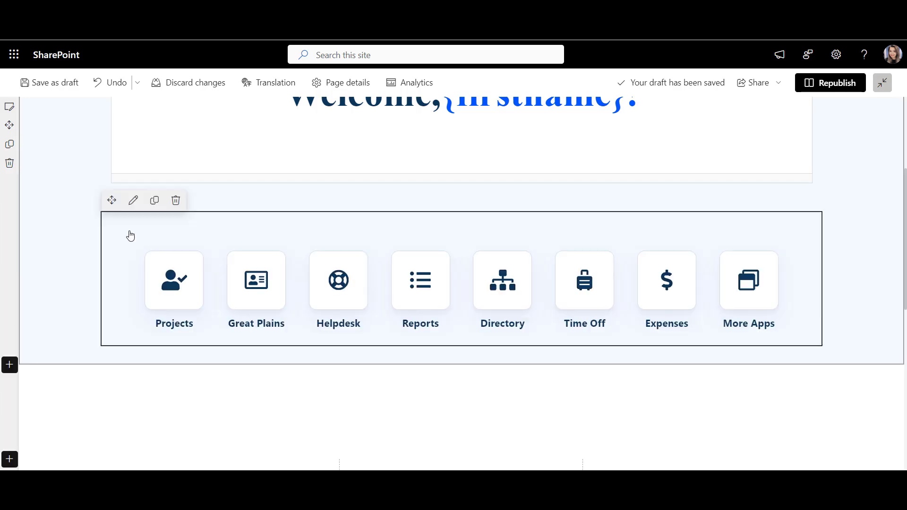
Review the Add/Remove Quick Links app tile list, then republish the page
click(133, 200)
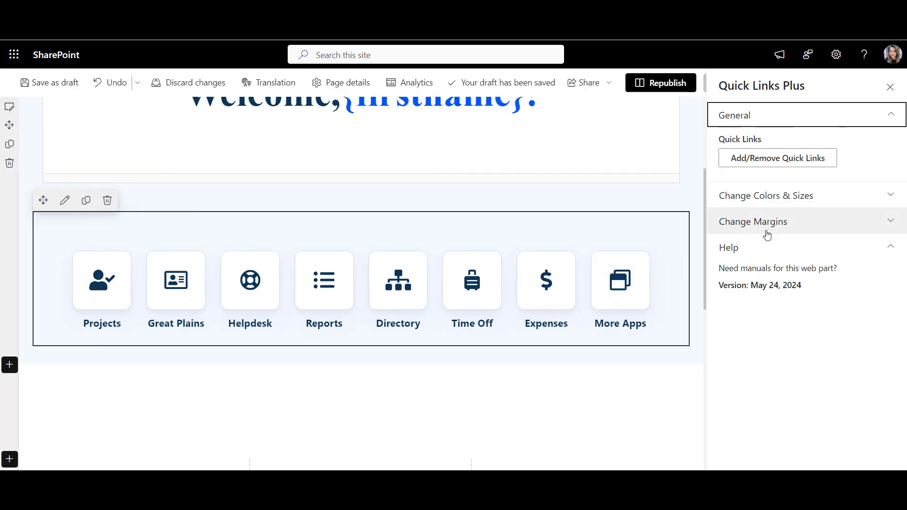
click(817, 161)
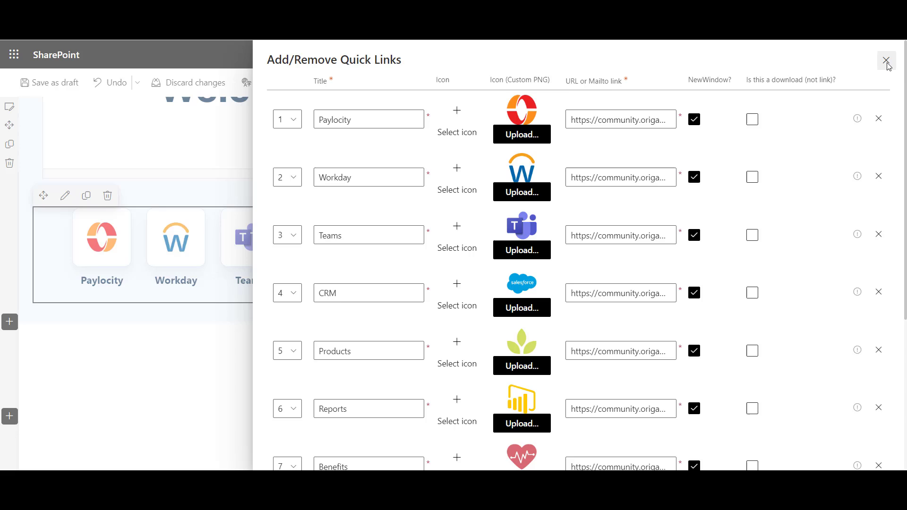
click(887, 61)
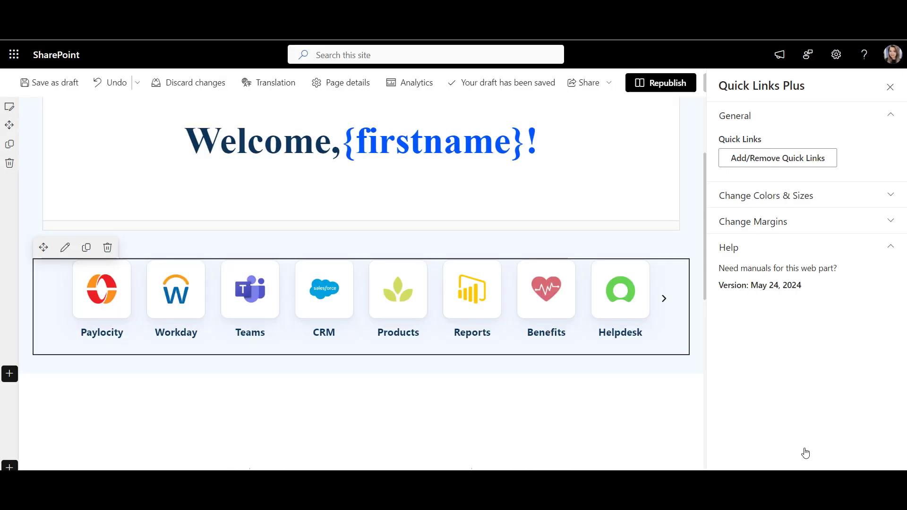
click(890, 87)
click(832, 88)
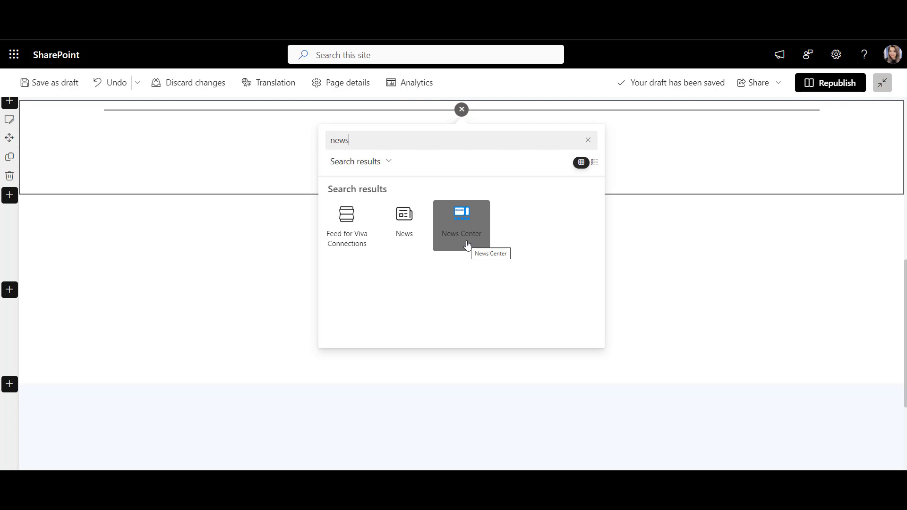
Insert News Center and try its People, Events and All News tabs and a post's comments
click(467, 244)
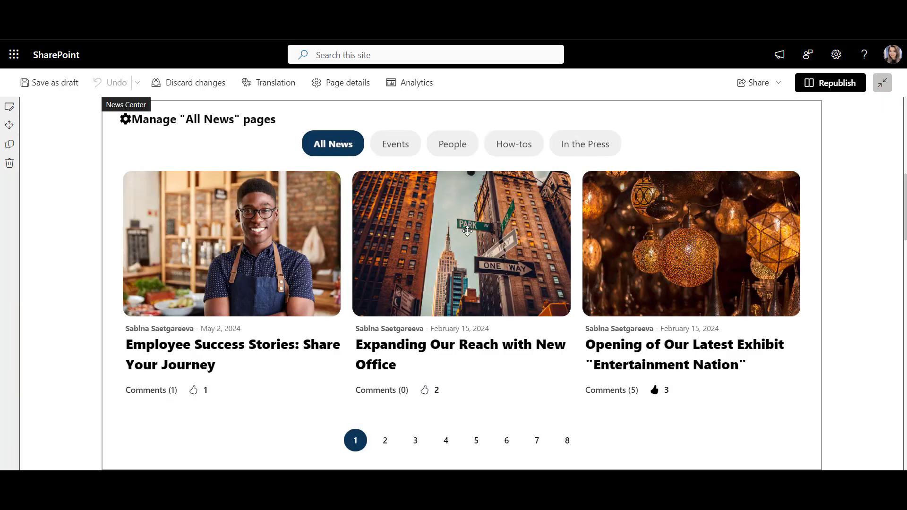
click(466, 142)
click(466, 142)
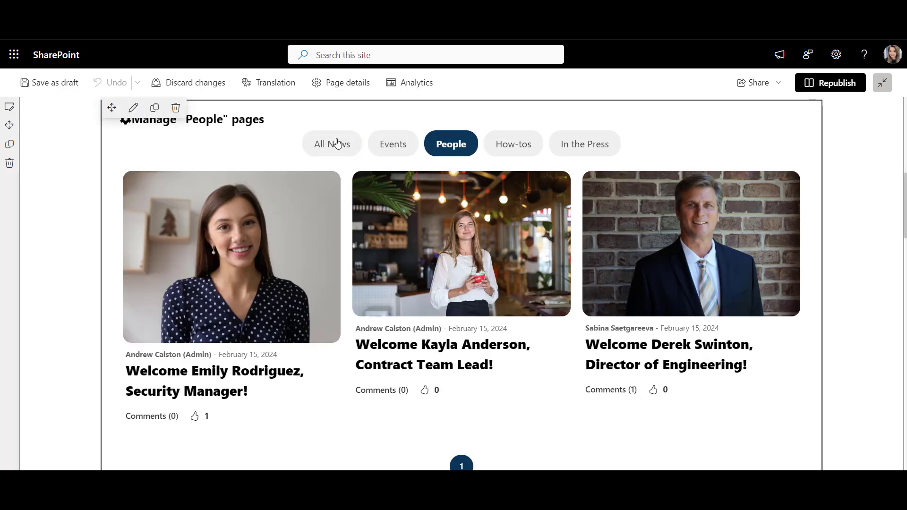
click(385, 143)
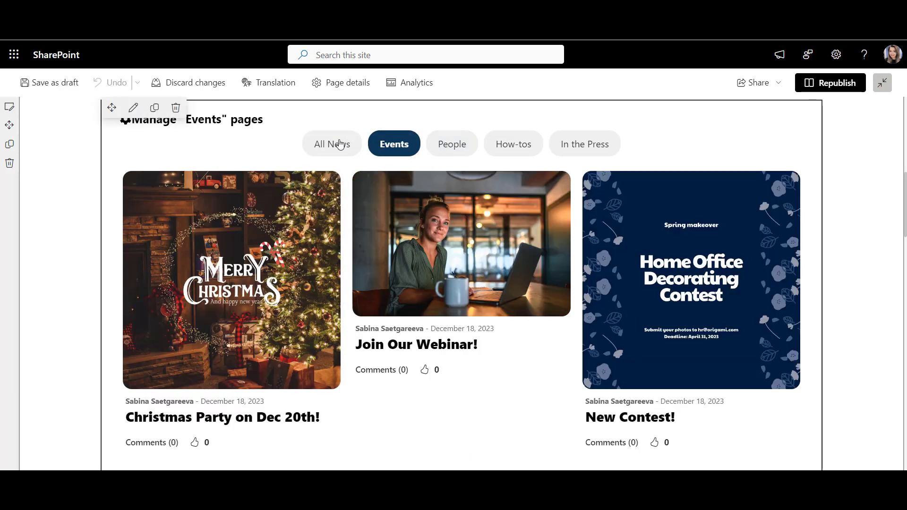
click(339, 143)
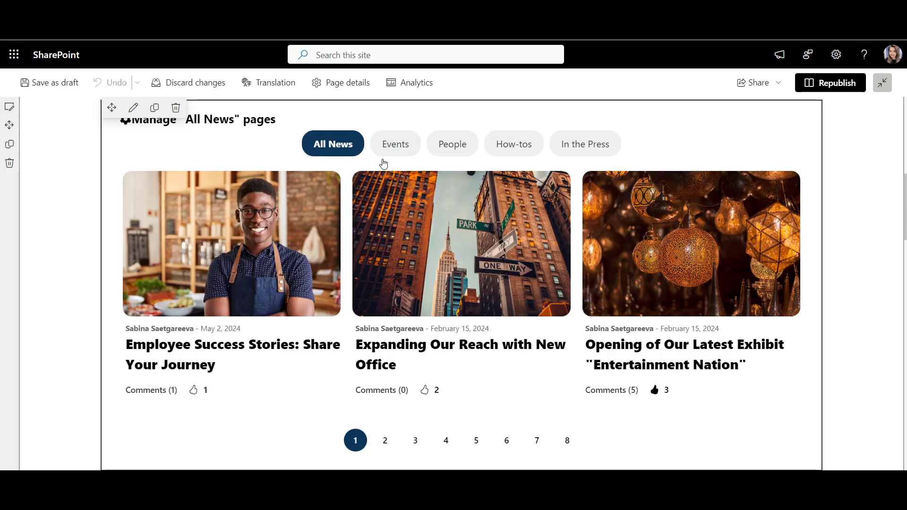
click(632, 391)
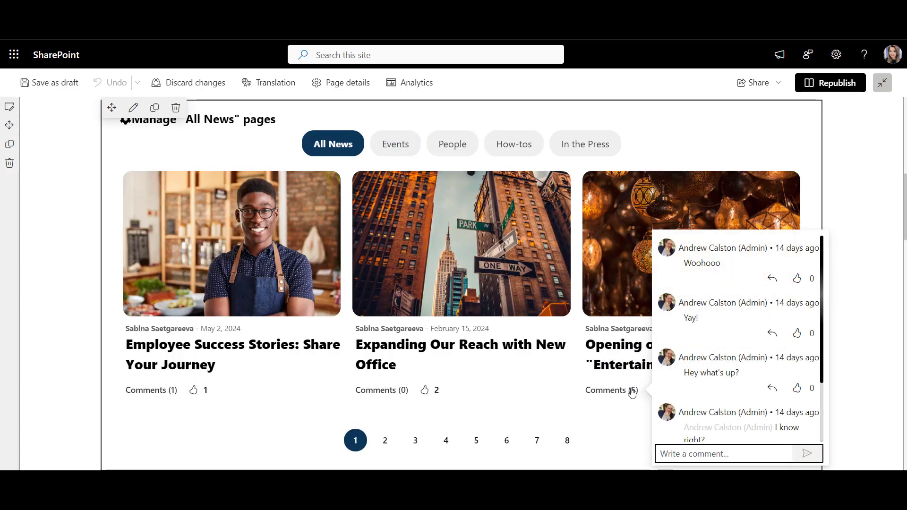
click(871, 368)
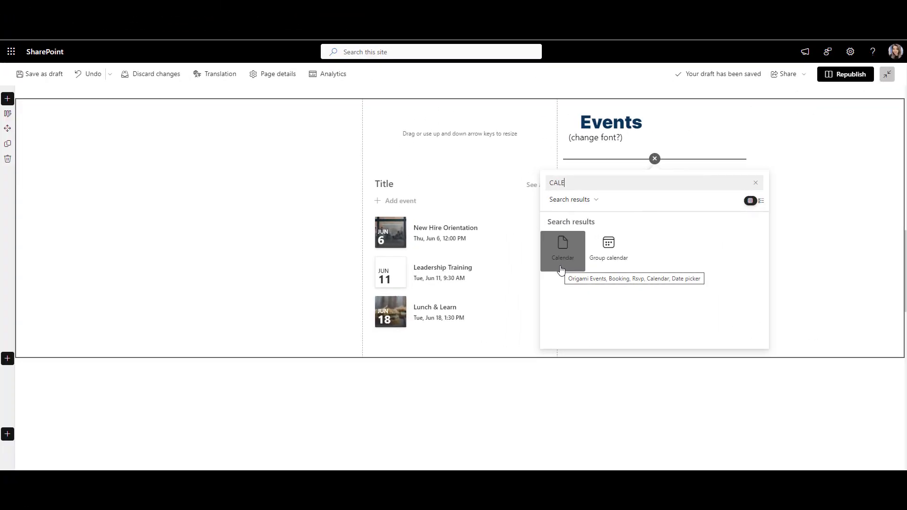
Insert the Calendar web part under the Events heading
click(561, 269)
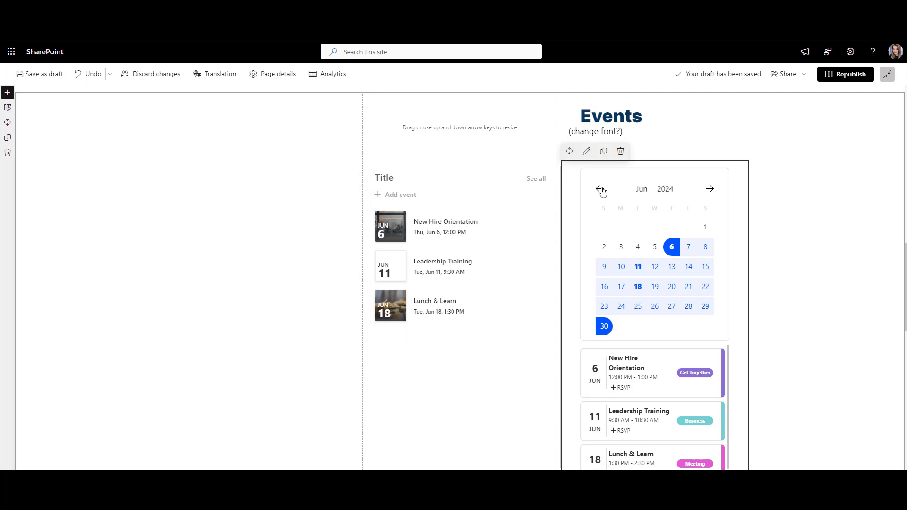
Set the calendar range to June 9–22 and open the Calendar web part's settings
scroll(601, 193, down, 1)
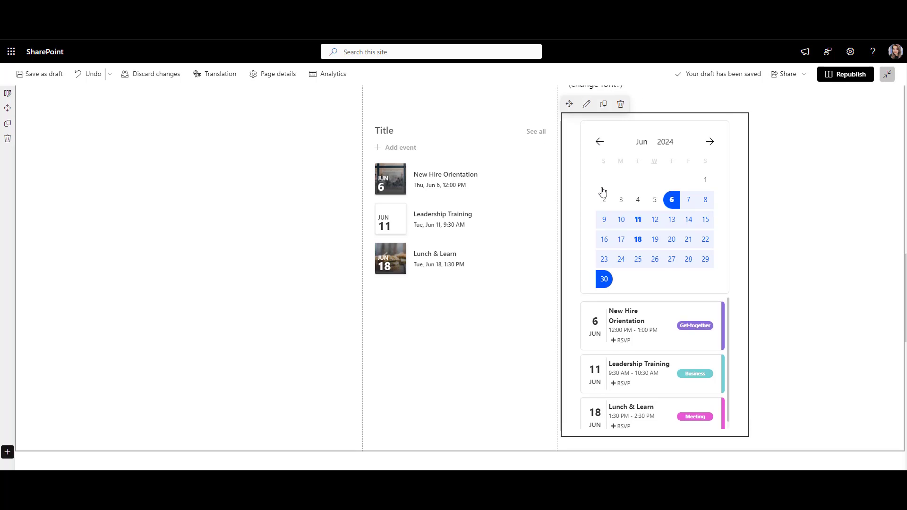
click(705, 240)
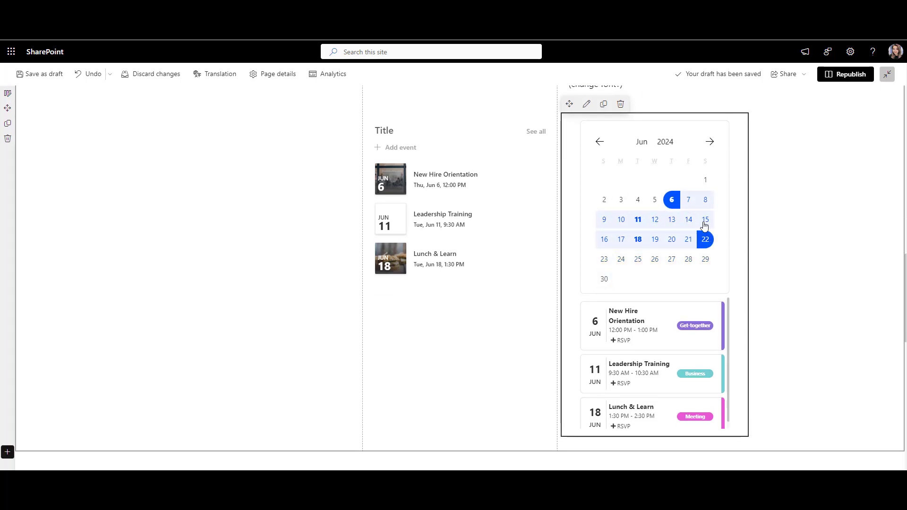
click(604, 220)
click(705, 240)
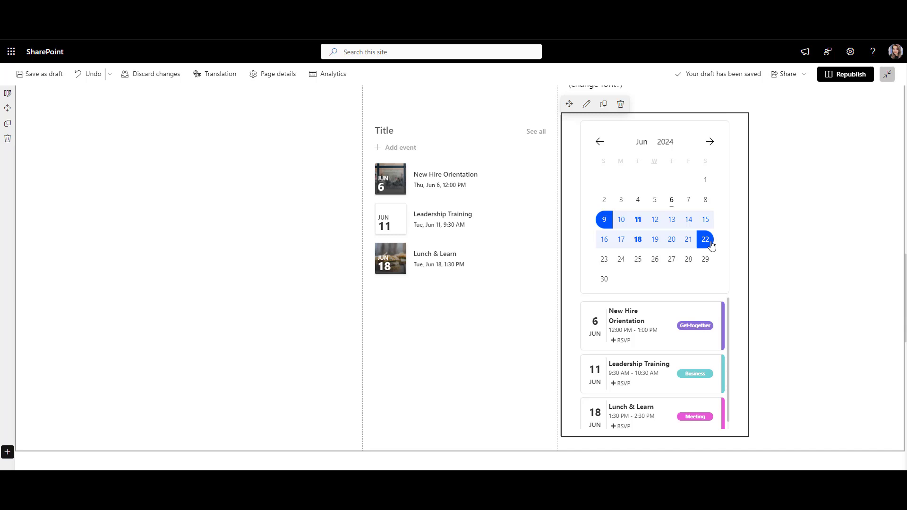
click(586, 103)
Check and save the SharePoint calendars in Source of Events, then expand Change Colors & Styles
click(813, 225)
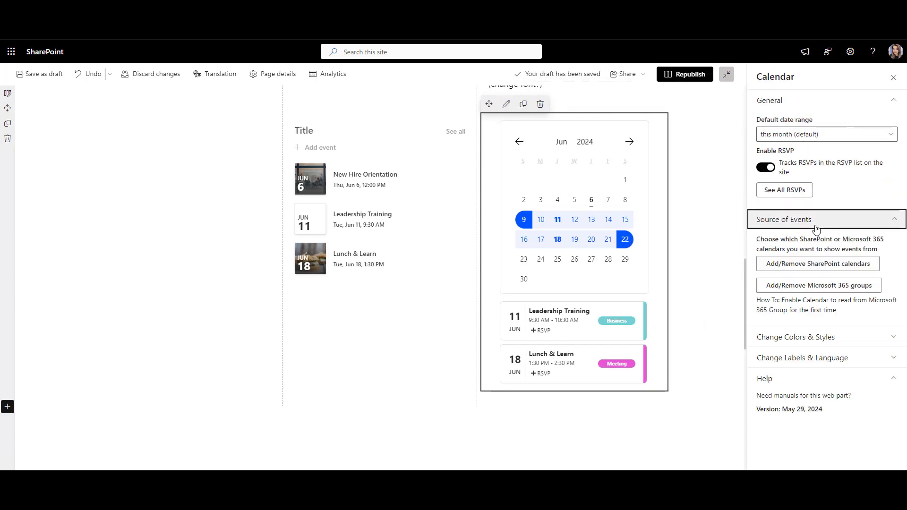
click(821, 264)
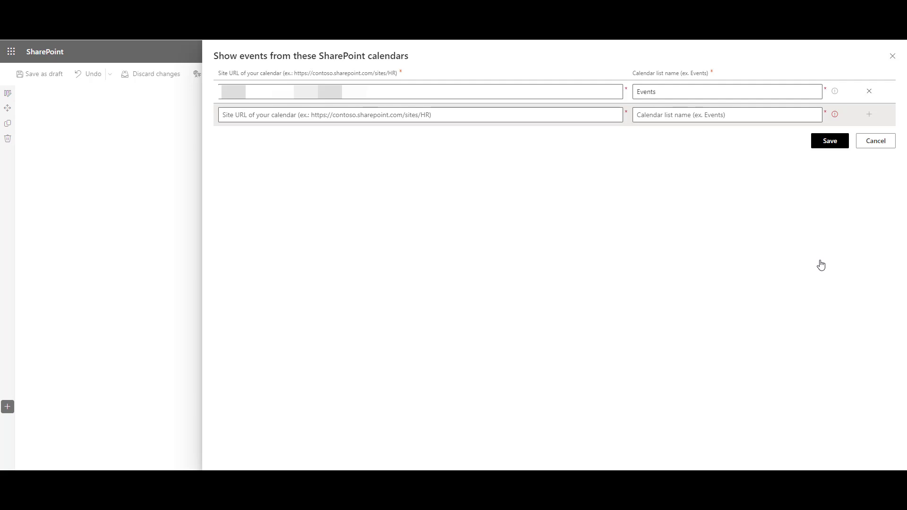
click(819, 140)
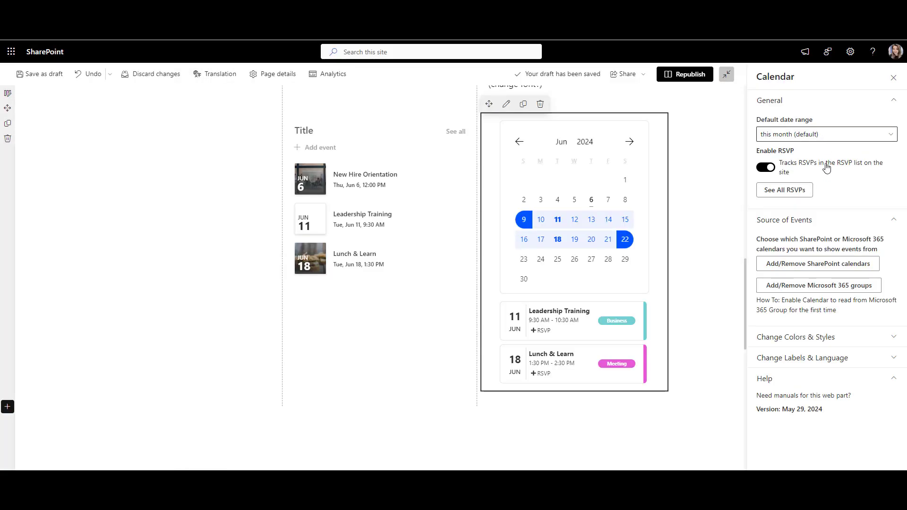
click(845, 336)
scroll(845, 337, down, 3)
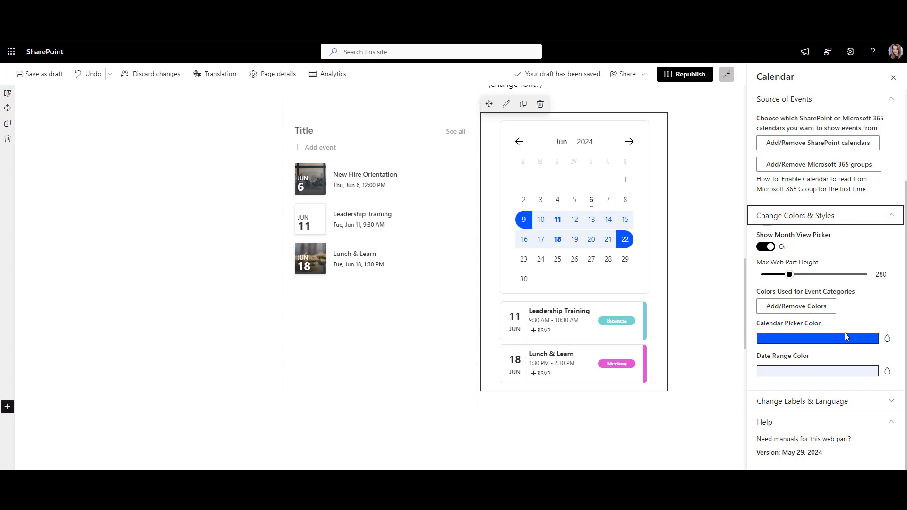
Close the Calendar property pane
click(893, 78)
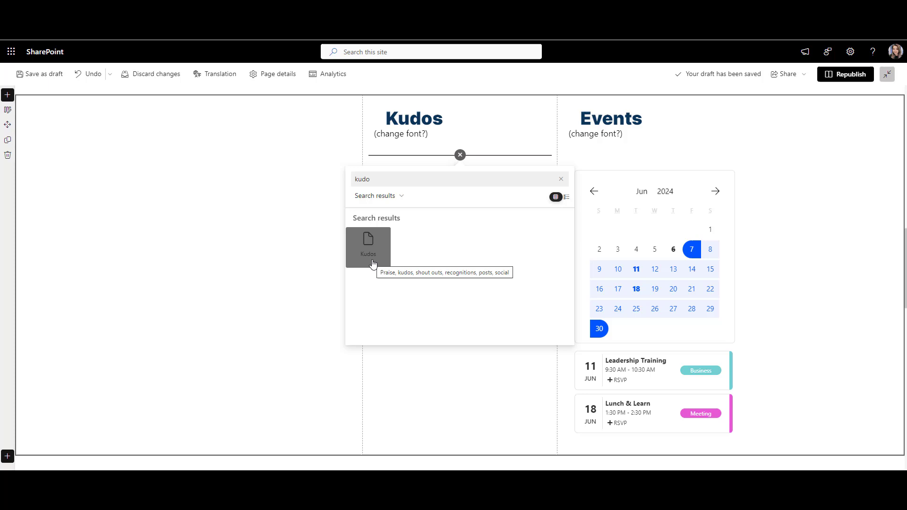
Insert the Kudos web part, preview the Give Praise form, and page through two recognition cards
click(373, 263)
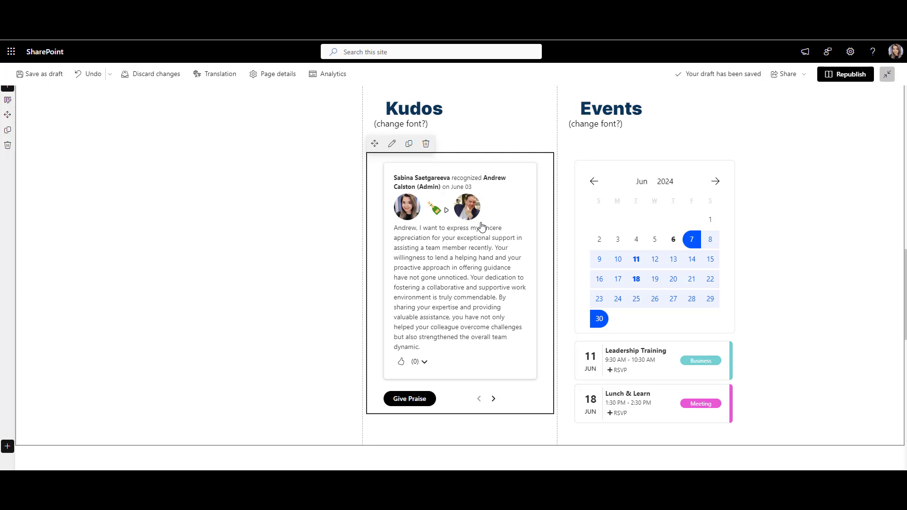
click(407, 401)
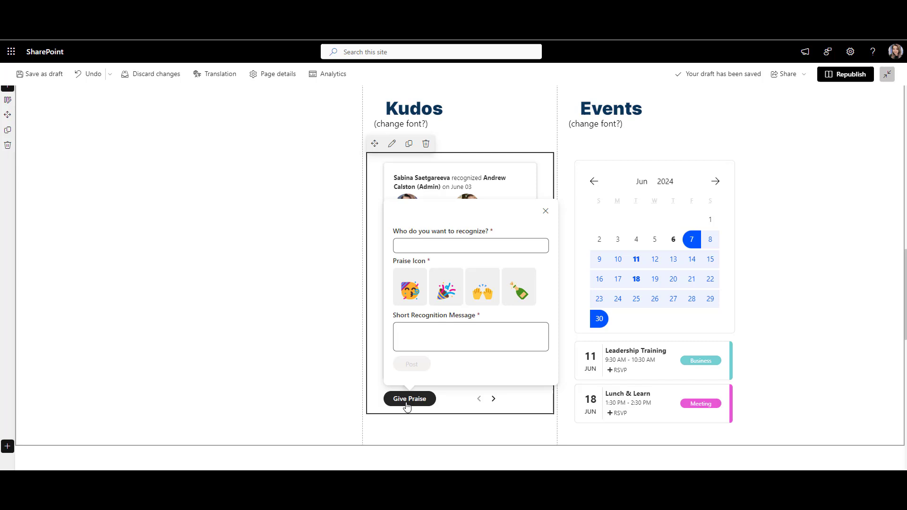
click(546, 213)
click(493, 399)
click(493, 400)
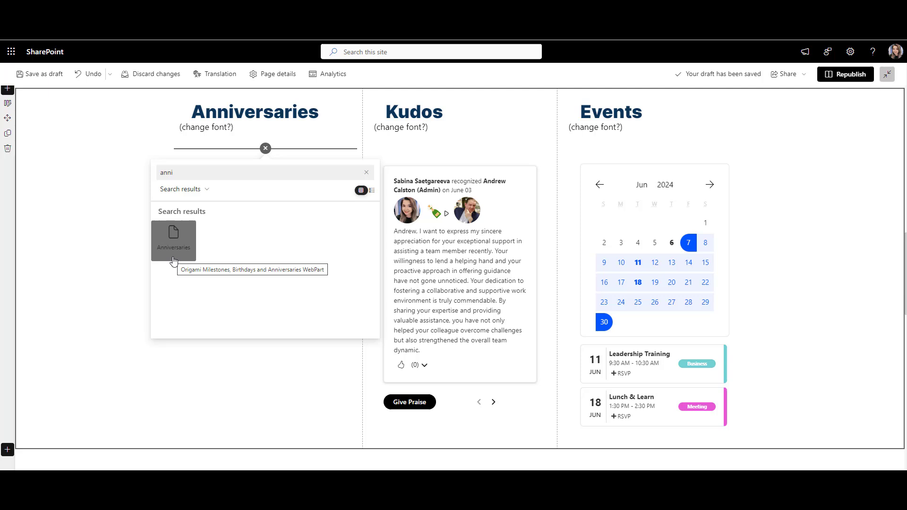
Insert the Anniversaries web part and page to later birthdays and work anniversaries
click(173, 260)
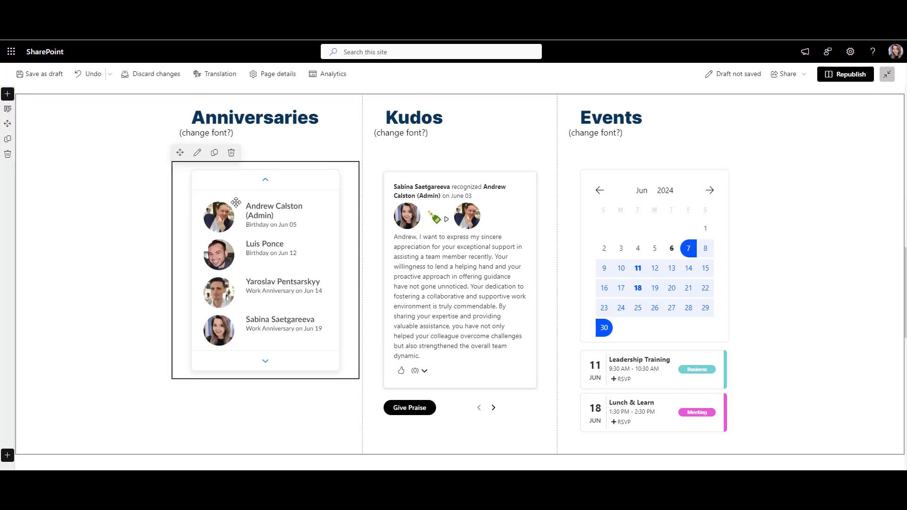
click(265, 365)
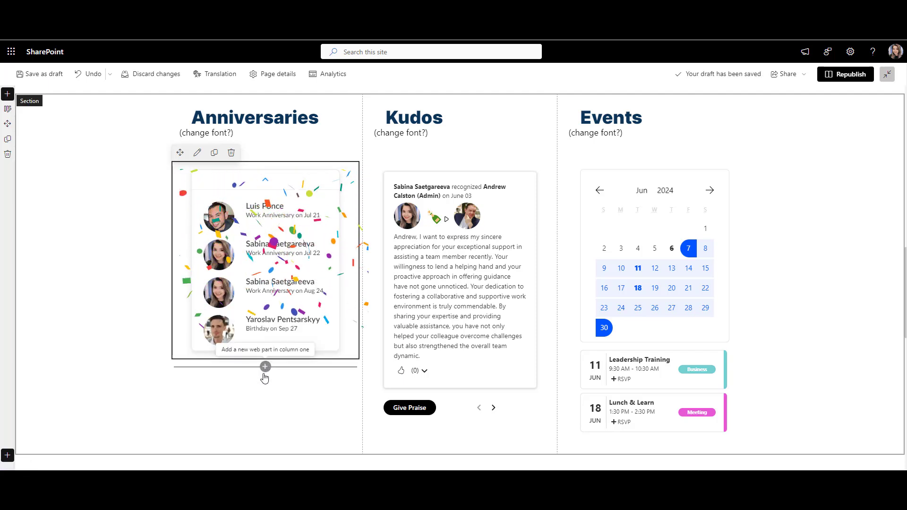
click(263, 417)
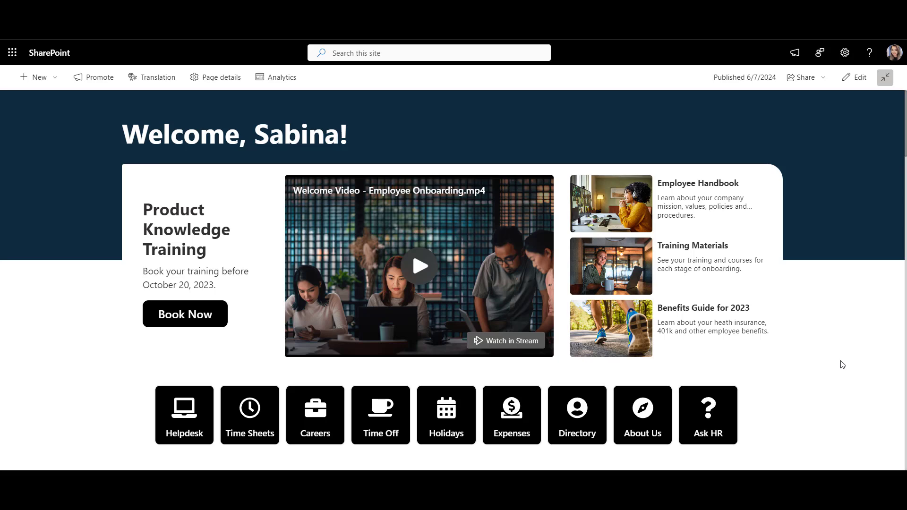
Scroll down through the published homepage
scroll(842, 364, down, 7)
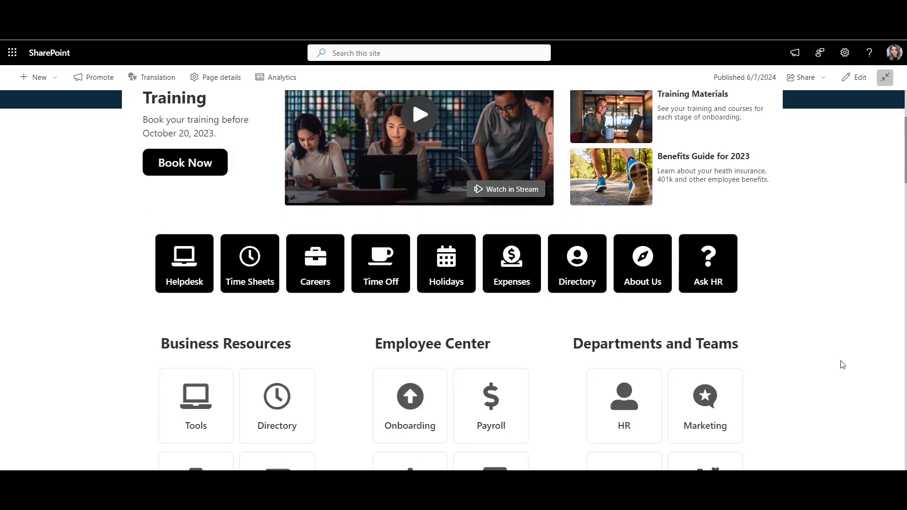
scroll(842, 364, down, 1)
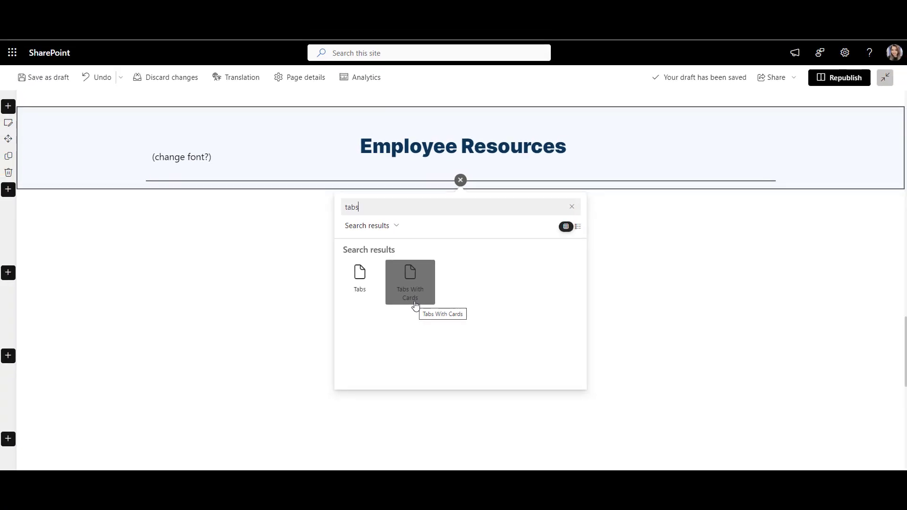
Insert Tabs With Cards, then browse its cards and the Employee Center, Departments & Teams and Company & News tabs
click(413, 305)
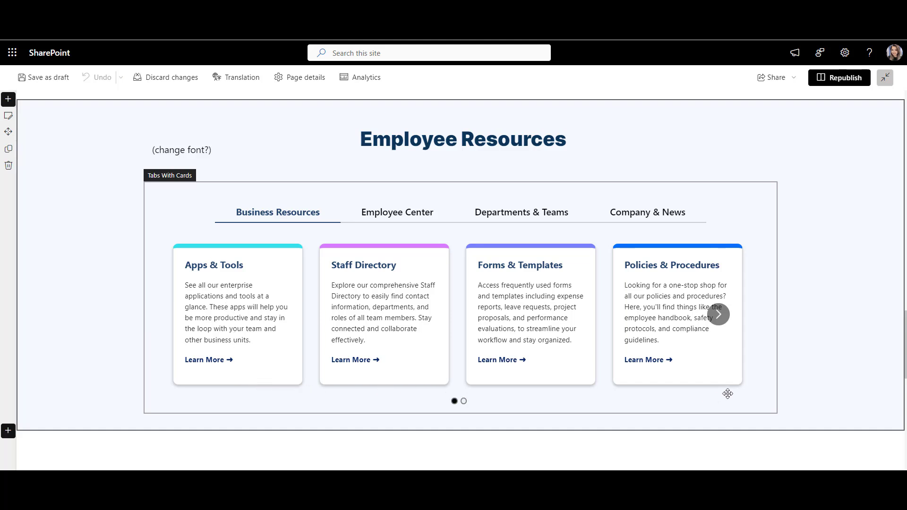
click(717, 313)
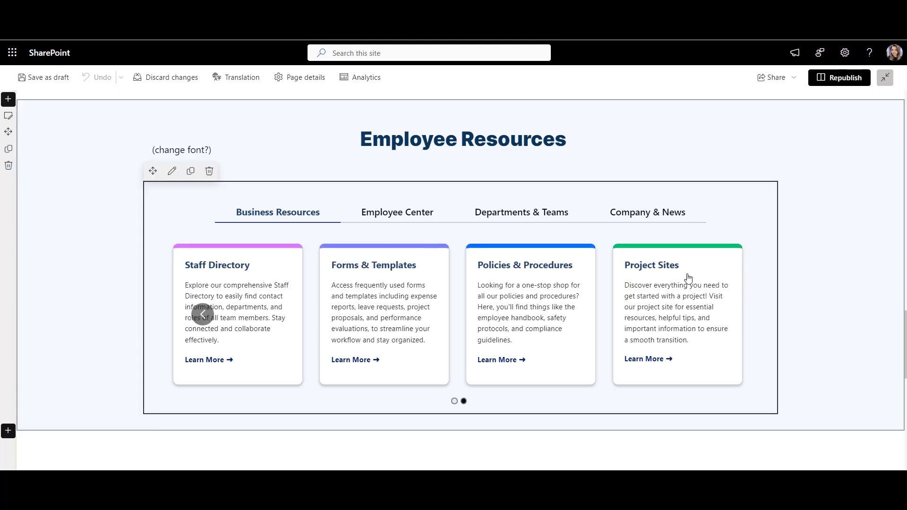
click(408, 226)
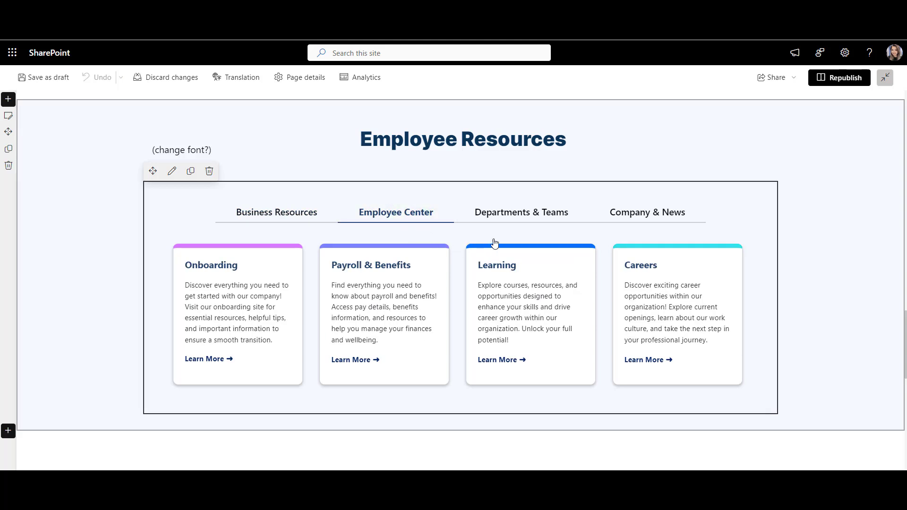
click(511, 227)
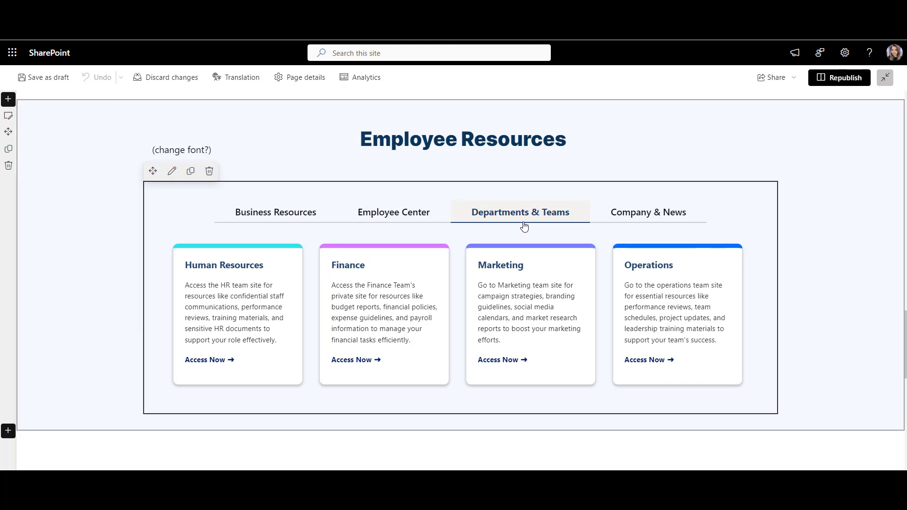
click(633, 226)
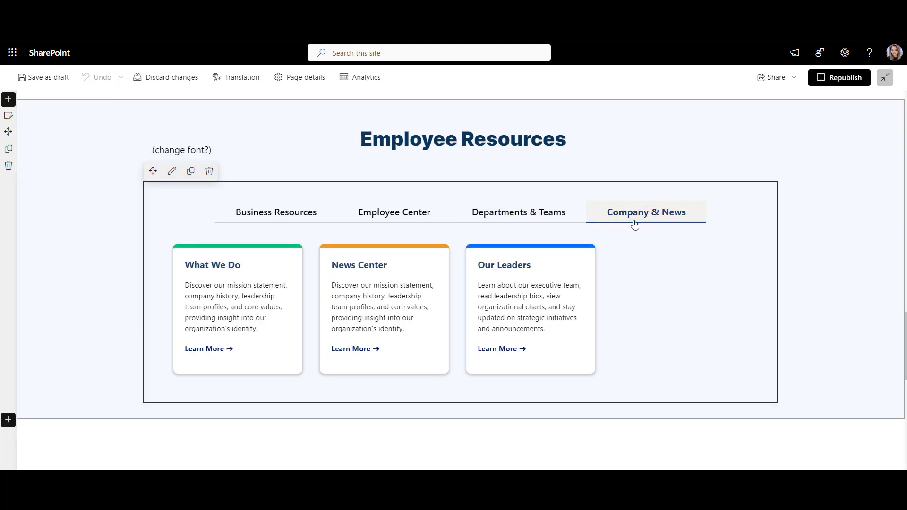
In the web part's Add/Remove Cards list, keep the Onboarding card's Related Tab as Employee Center
click(171, 173)
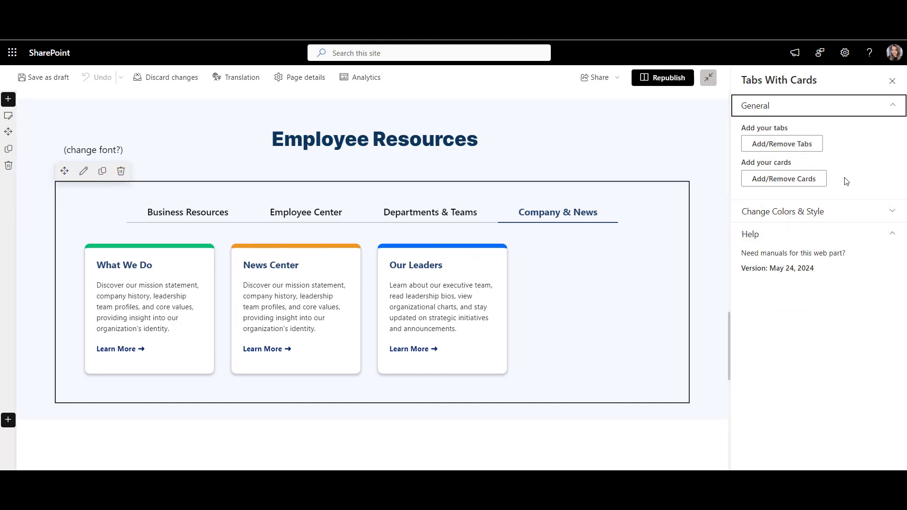
click(802, 185)
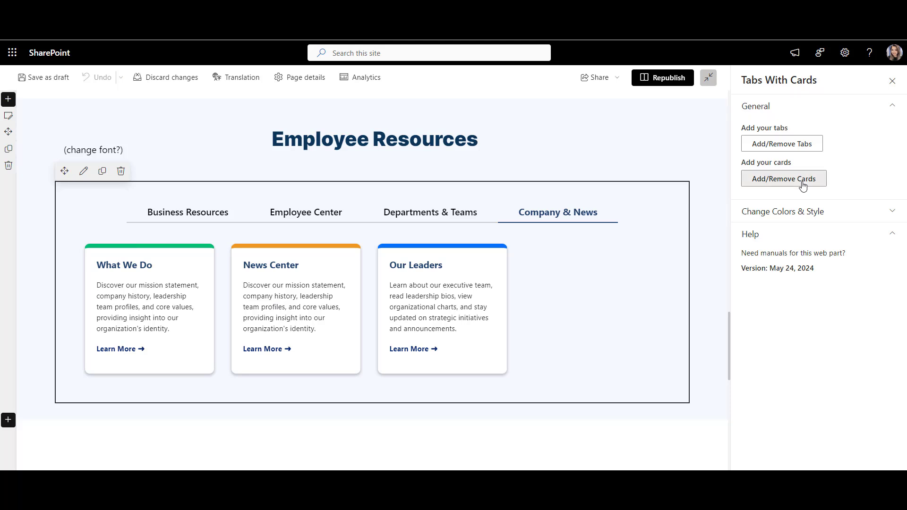
click(801, 185)
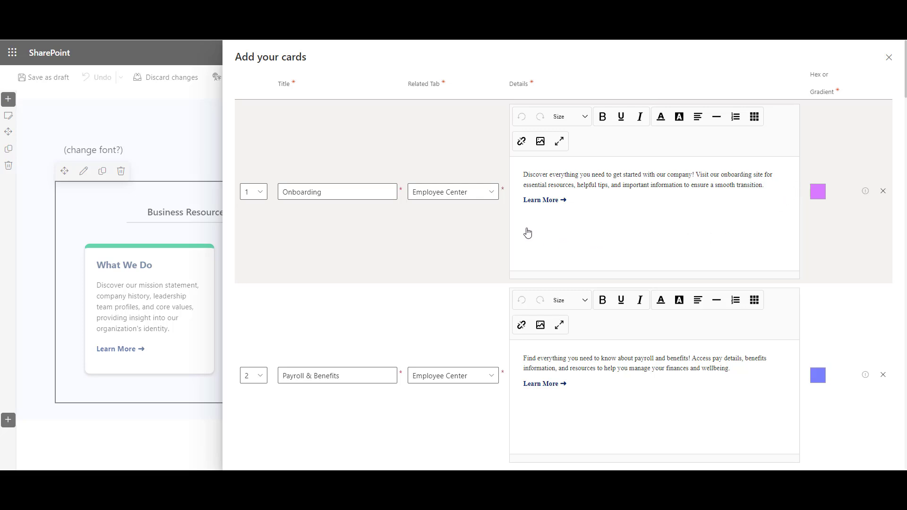
click(491, 196)
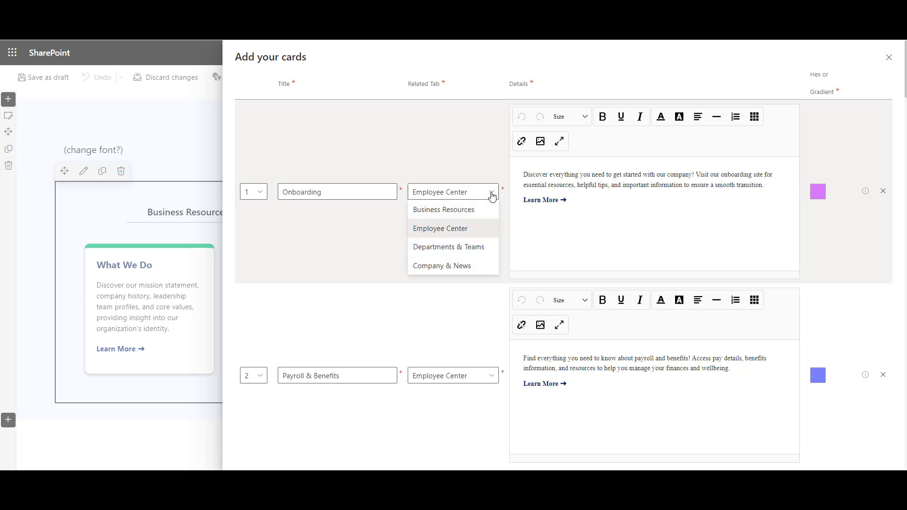
click(491, 196)
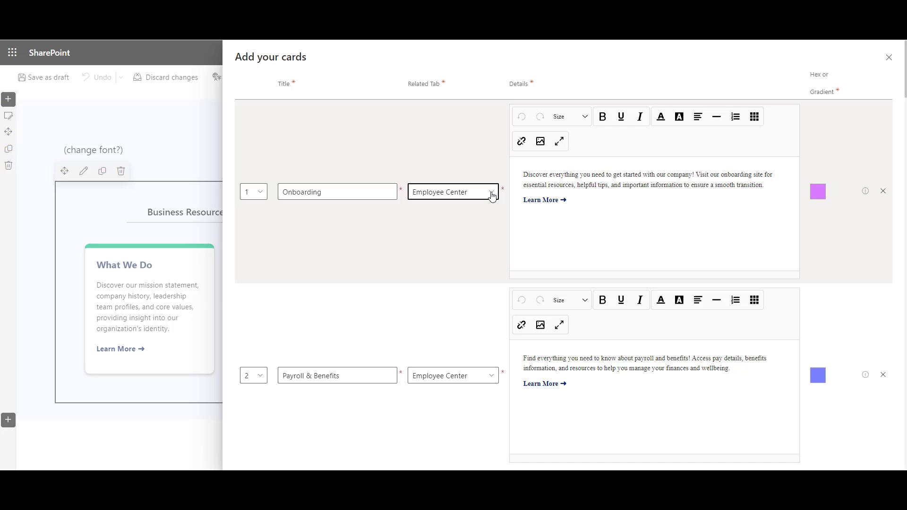
click(891, 65)
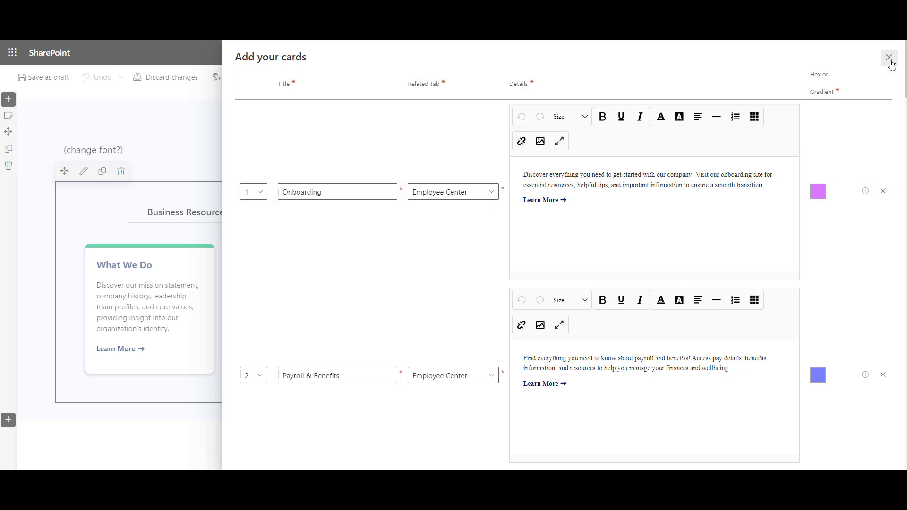
click(891, 64)
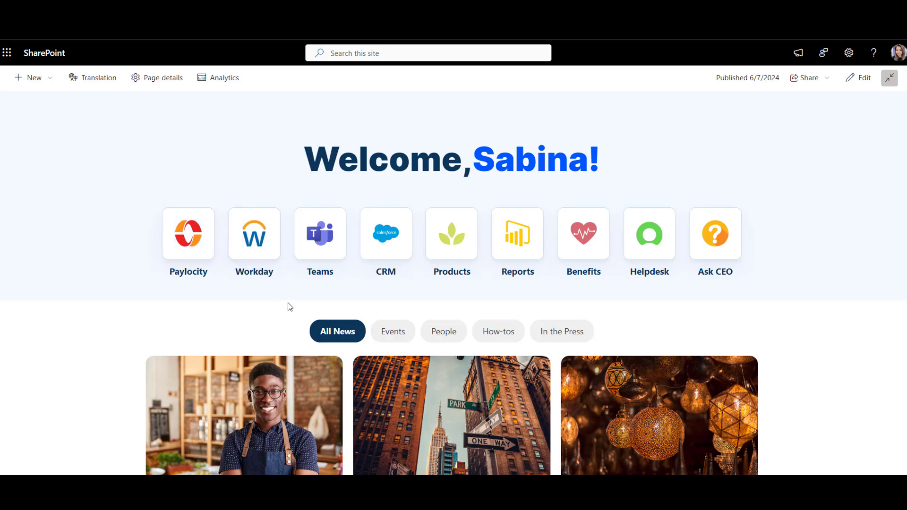
Scroll the published homepage past news, Anniversaries, Kudos and Events down to Employee Resources
scroll(288, 304, down, 5)
scroll(289, 306, down, 8)
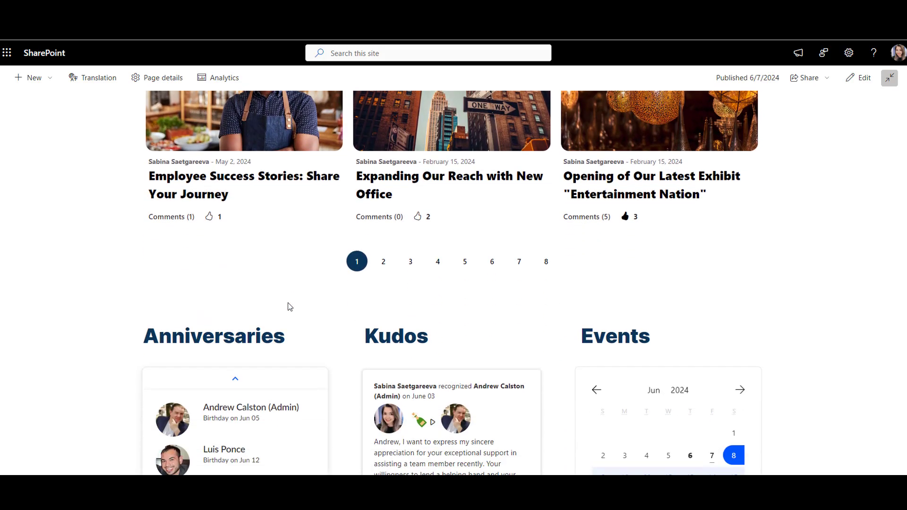
scroll(289, 306, down, 5)
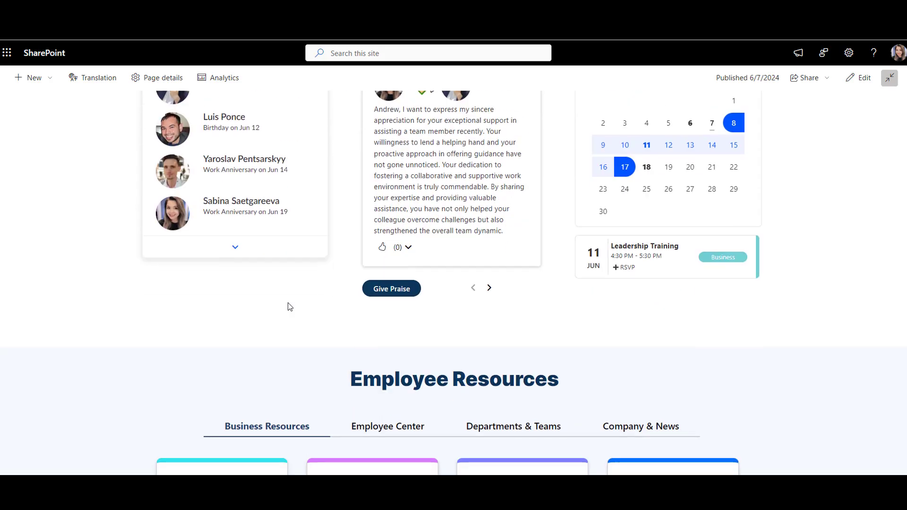